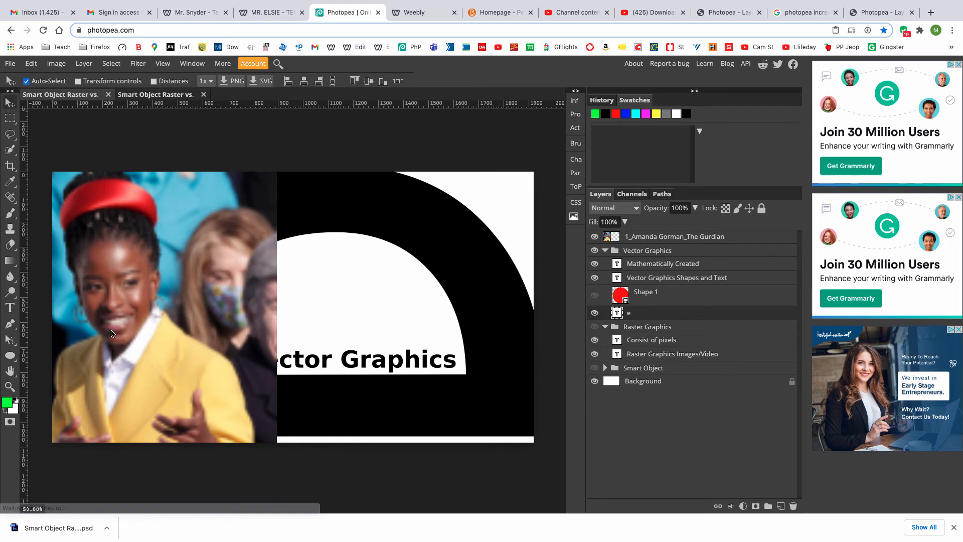
# - Hide the photo layer and the letter e layer, and show the red circle layer Shape 1
pyautogui.click(595, 236)
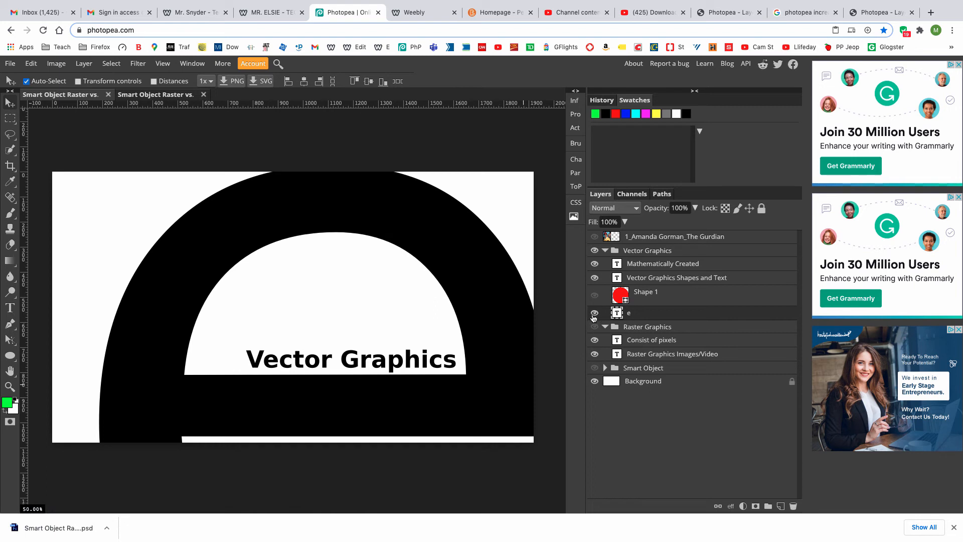
pyautogui.click(594, 313)
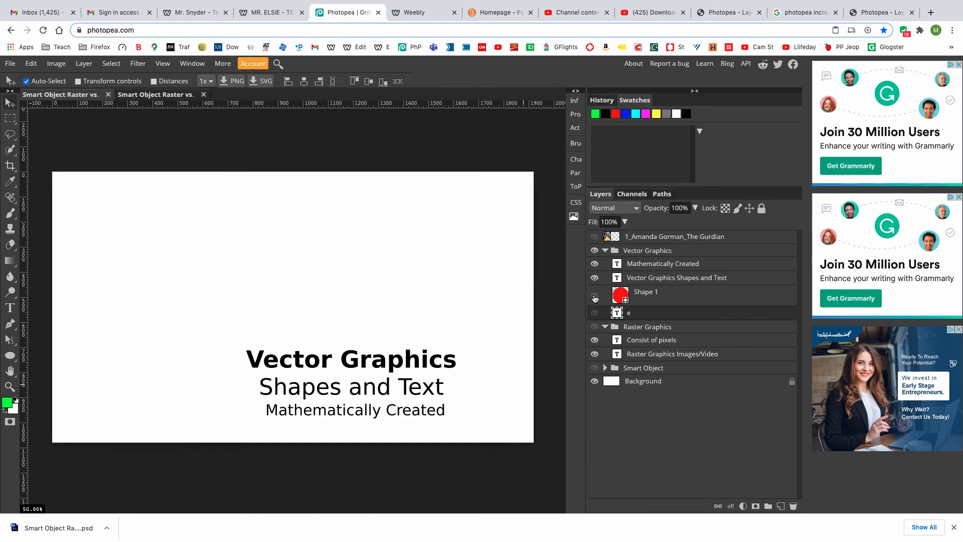
pyautogui.click(594, 296)
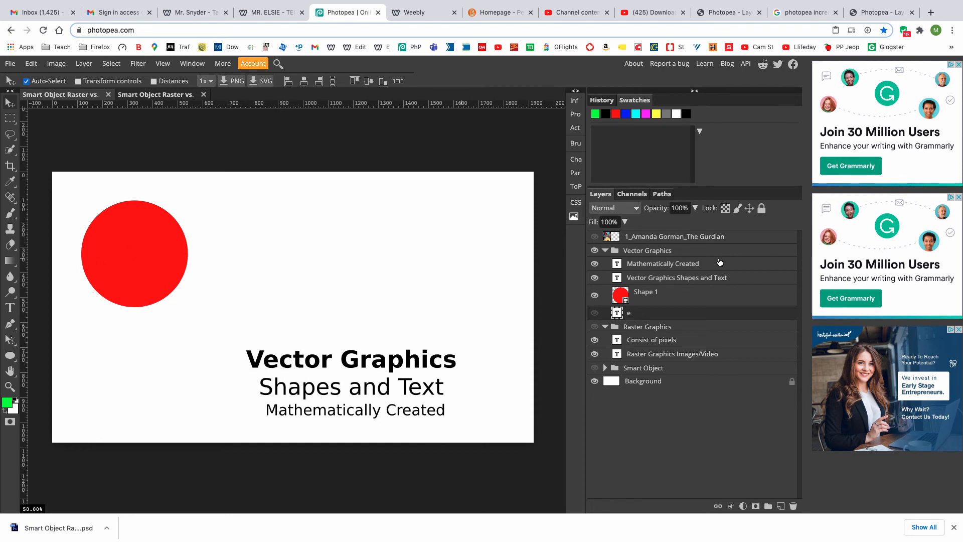
# - Shrink the red vector circle to about a quarter of its size and move it slightly right in the canvas's upper-left area
pyautogui.click(692, 298)
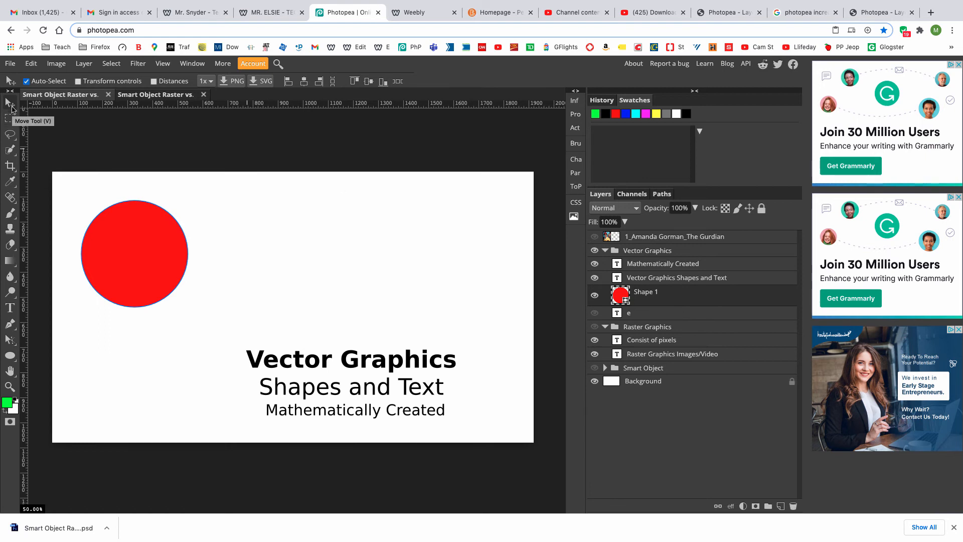
pyautogui.click(78, 81)
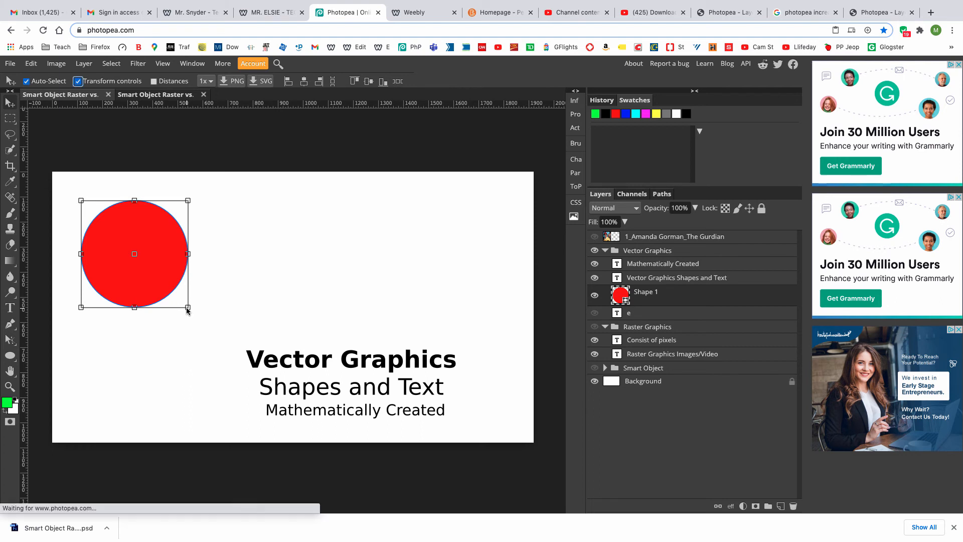
pyautogui.moveTo(187, 308); pyautogui.dragTo(108, 210)
pyautogui.click(401, 81)
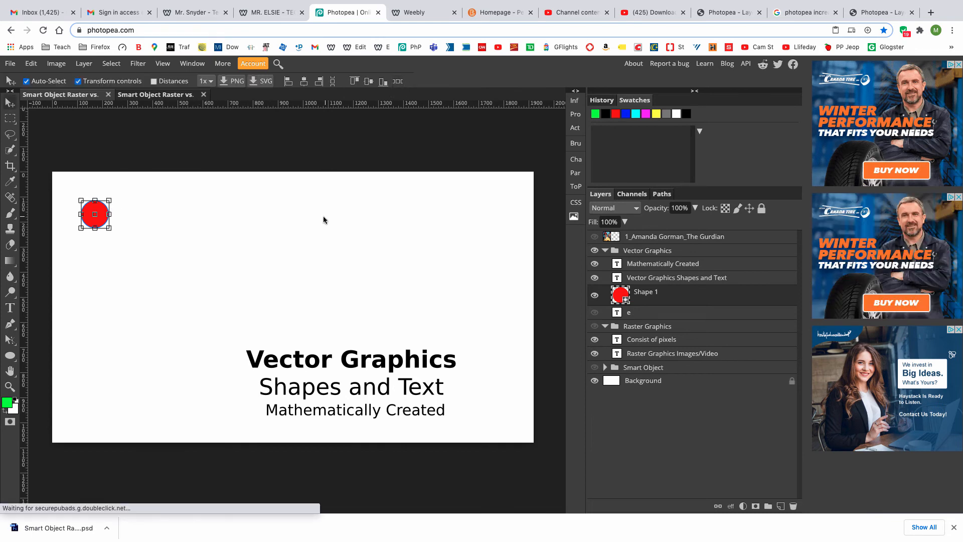
pyautogui.moveTo(99, 211); pyautogui.dragTo(163, 219)
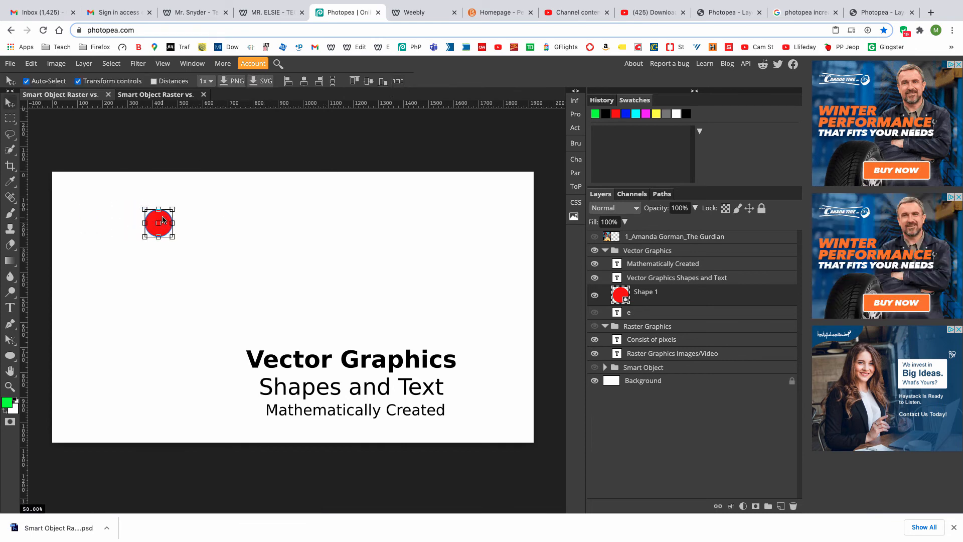
pyautogui.click(77, 81)
pyautogui.click(658, 318)
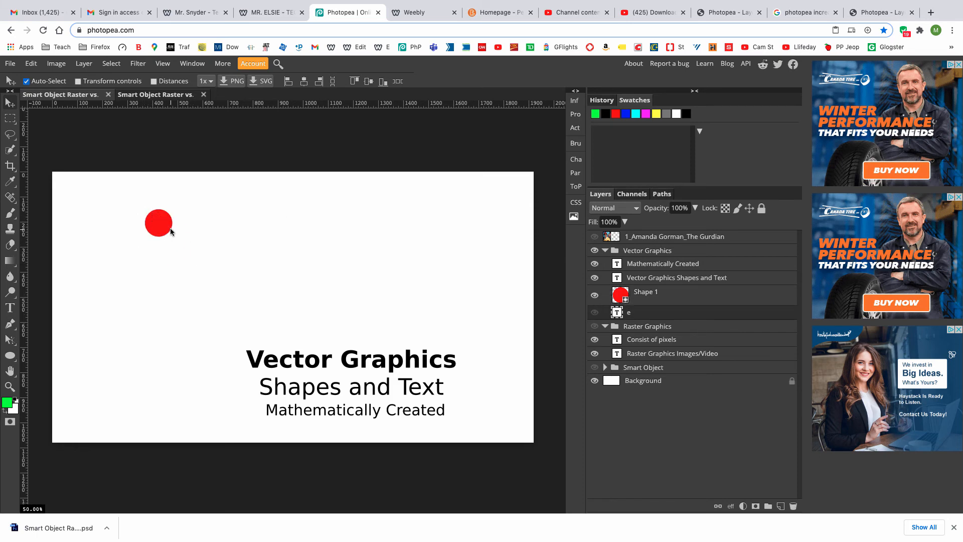
# - Scale the red vector circle up to about 2337% and position it so its upper arc spans the lower part of the canvas
pyautogui.click(682, 300)
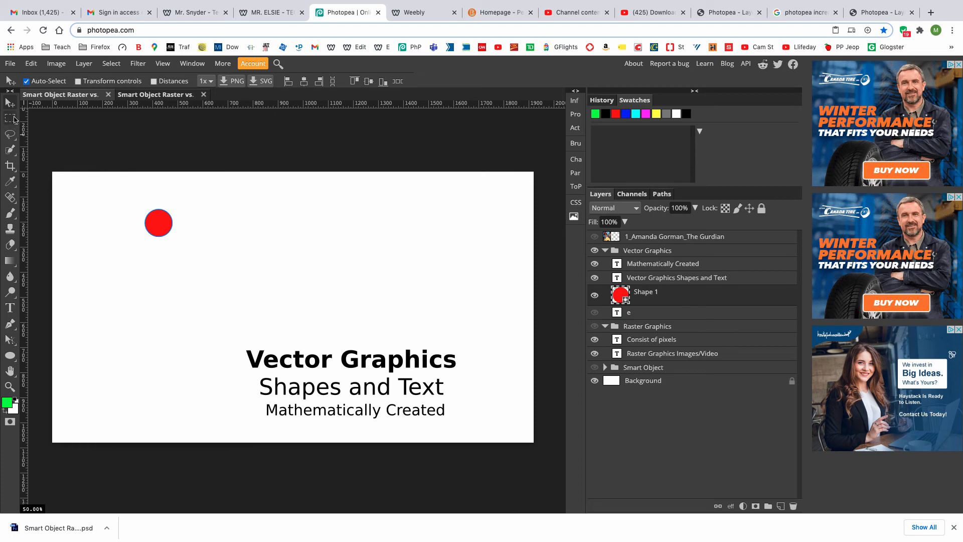
pyautogui.click(78, 81)
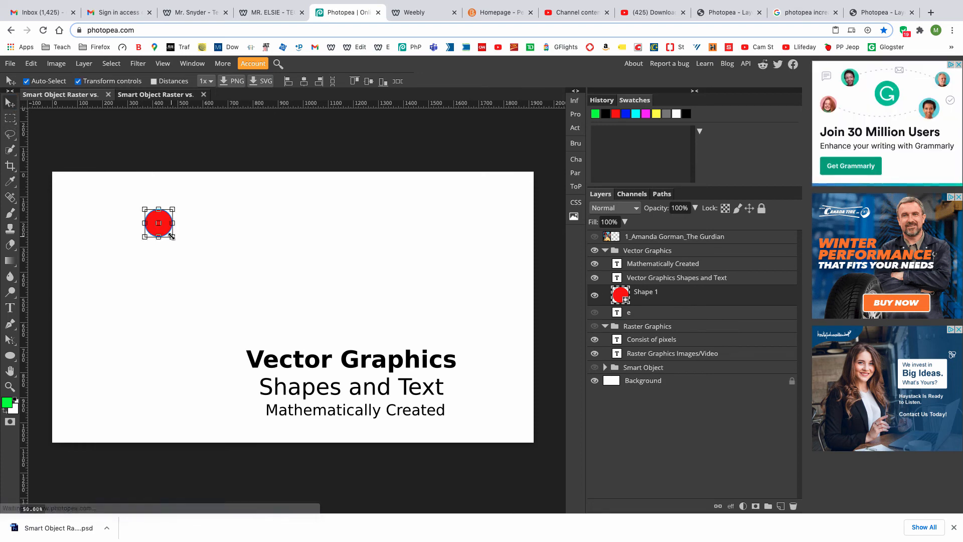
pyautogui.moveTo(171, 237); pyautogui.dragTo(622, 541)
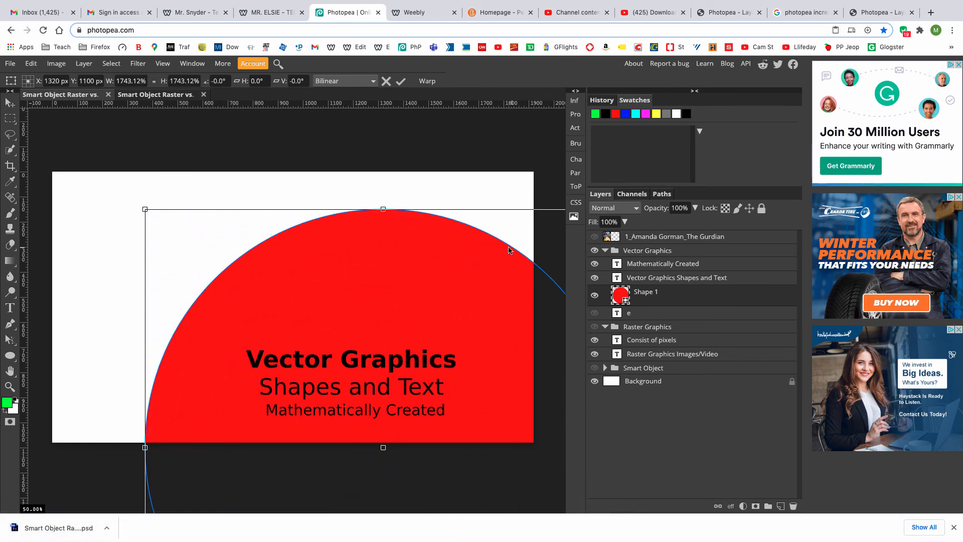
pyautogui.moveTo(508, 337); pyautogui.dragTo(421, 269)
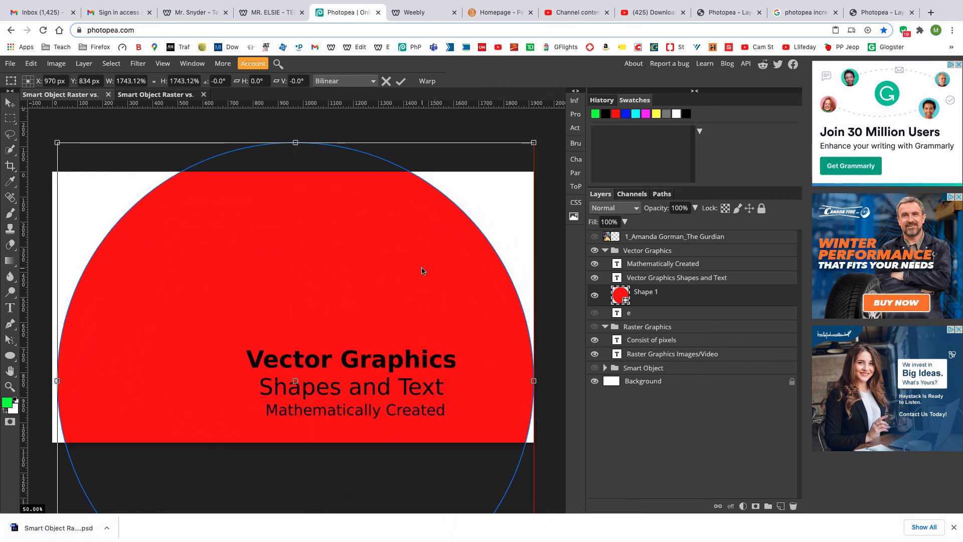
pyautogui.moveTo(529, 137); pyautogui.dragTo(702, 87)
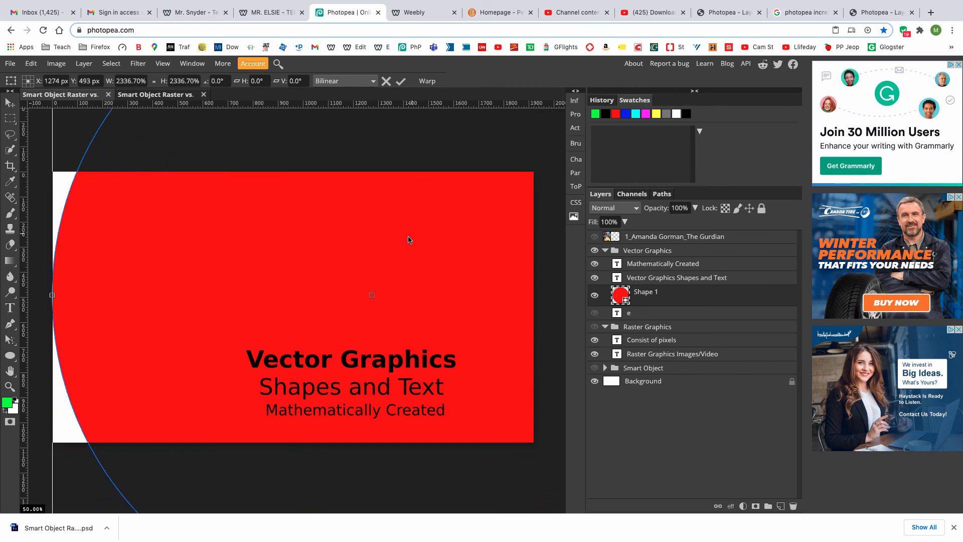
pyautogui.moveTo(409, 240); pyautogui.dragTo(360, 467)
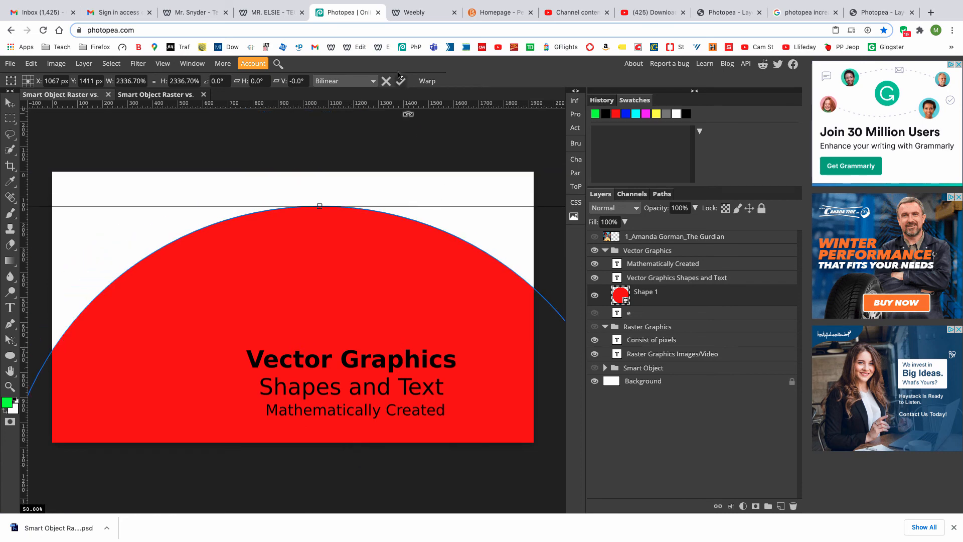
pyautogui.moveTo(379, 253); pyautogui.dragTo(380, 301)
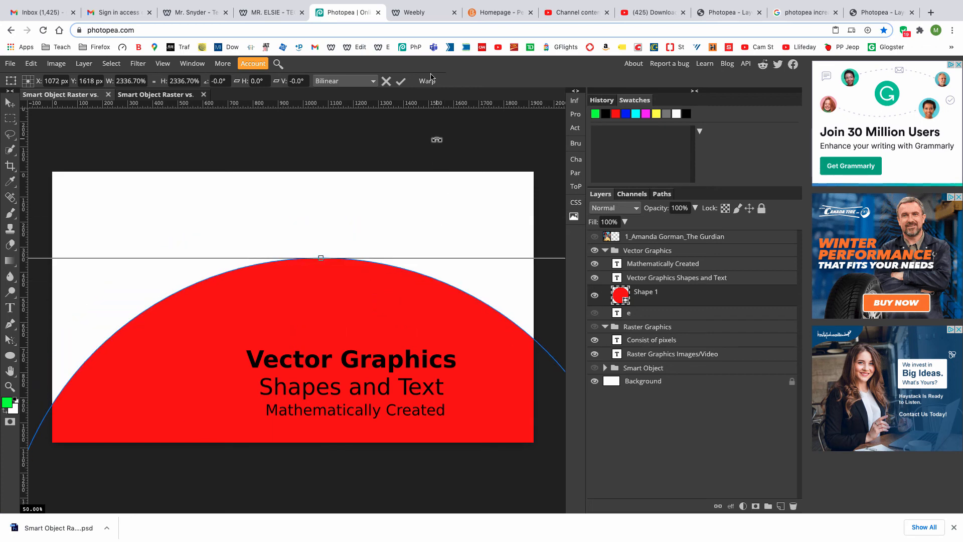
pyautogui.click(400, 81)
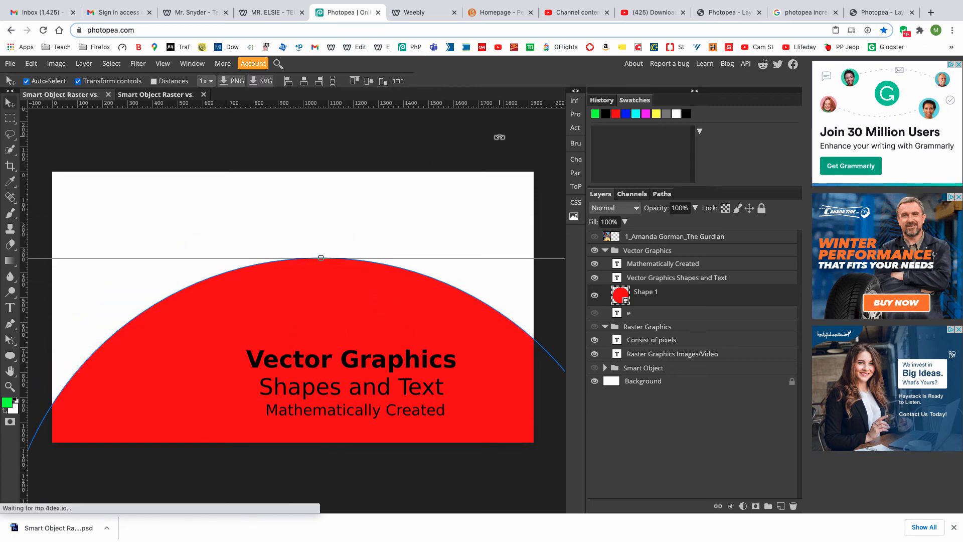
pyautogui.click(78, 81)
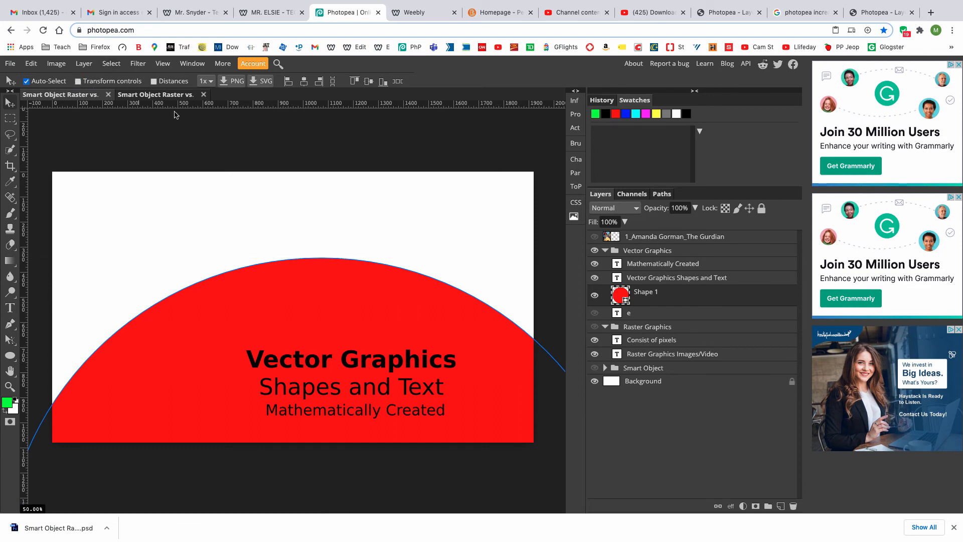
pyautogui.click(656, 316)
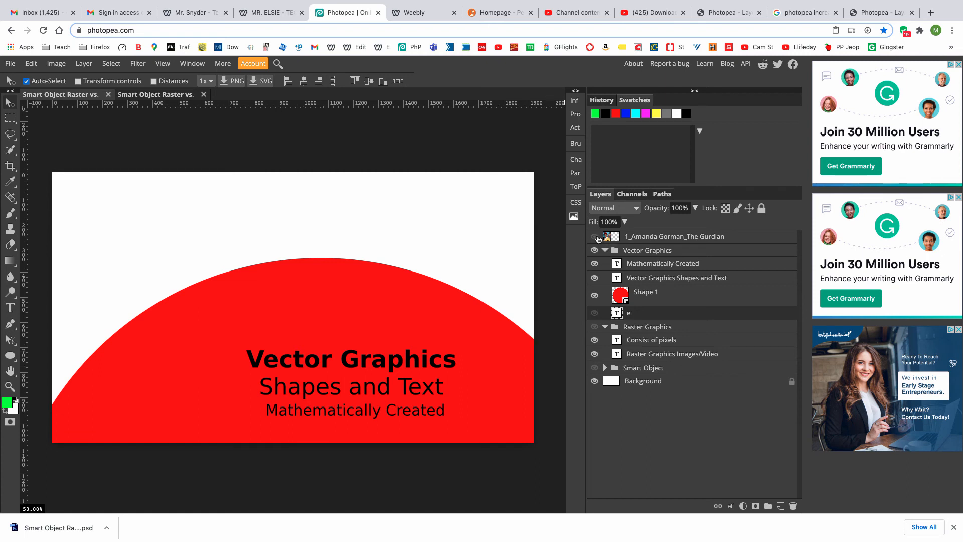
# - Show the photo layer briefly to compare its image quality with the enlarged vector circle, and hide it again
pyautogui.click(594, 237)
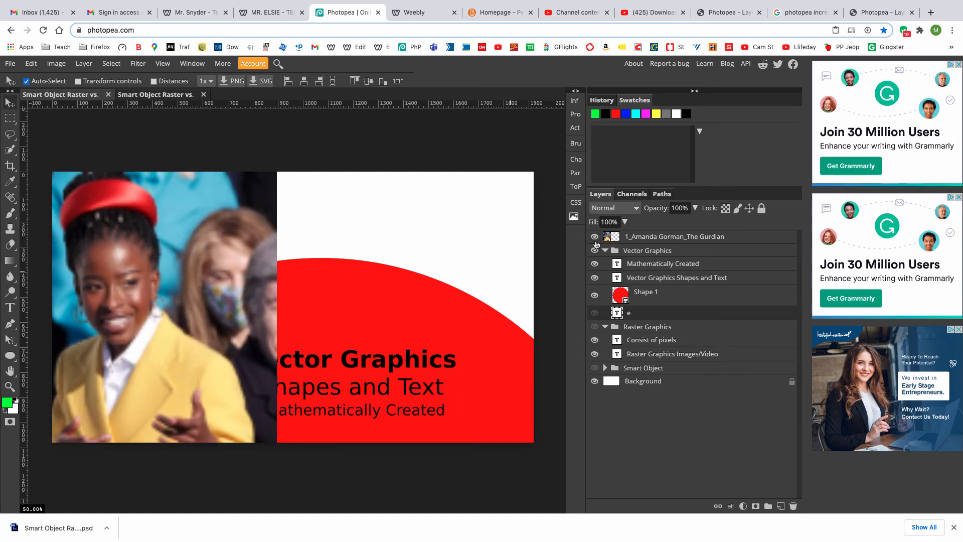
pyautogui.click(595, 237)
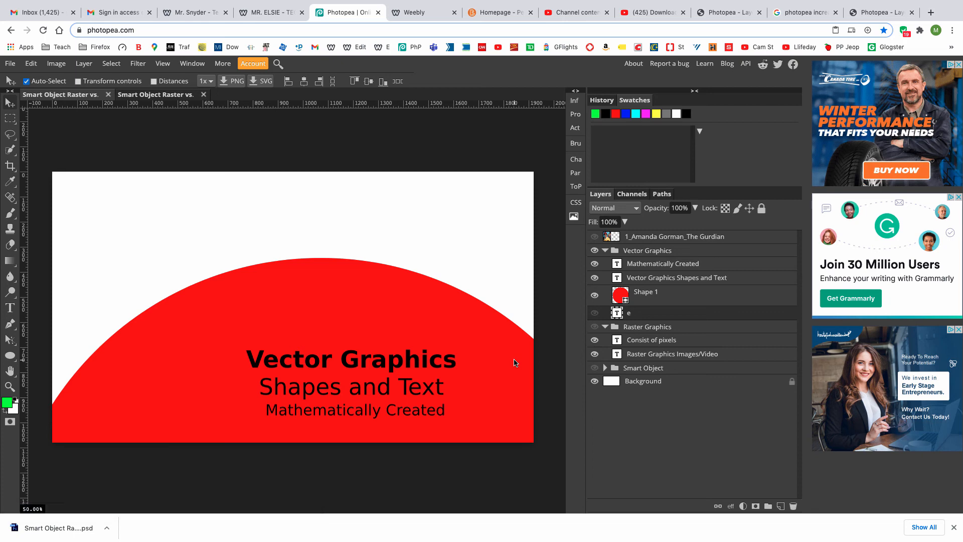
# - Rasterize the Shape 1 layer containing the red circle
pyautogui.click(691, 304)
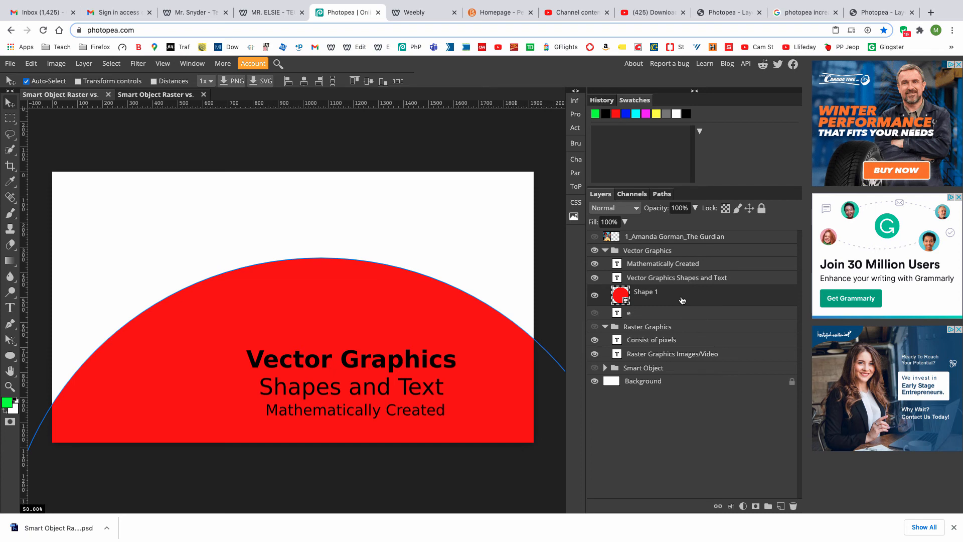
pyautogui.rightClick(682, 300)
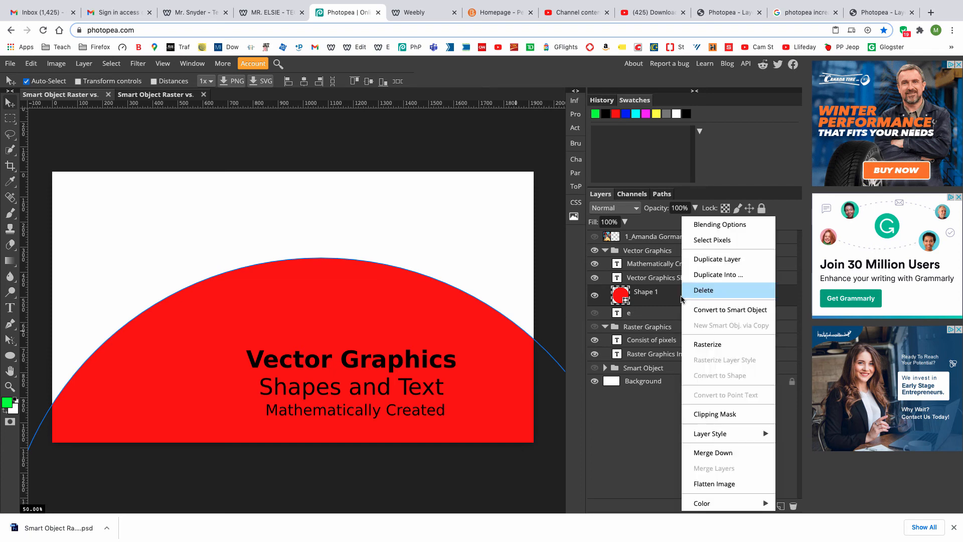
pyautogui.click(708, 347)
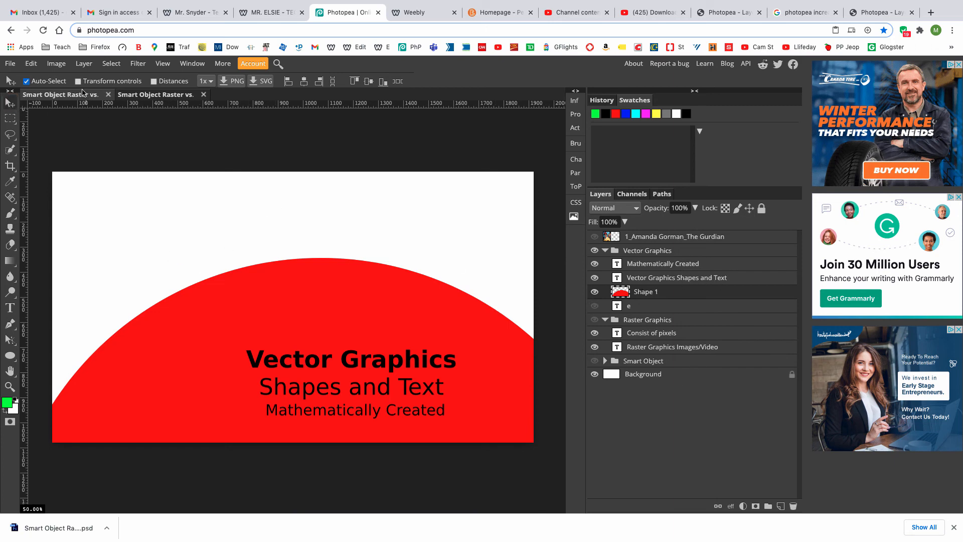
# - Scale the rasterized circle down to about 6% and place it in the canvas's upper-left area
pyautogui.click(78, 81)
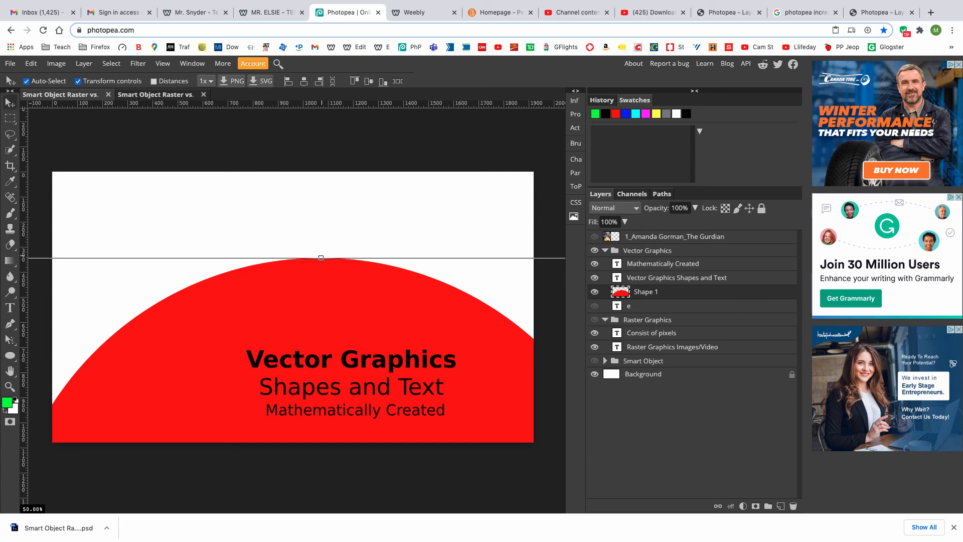
pyautogui.hotkey('ctrl', '-')
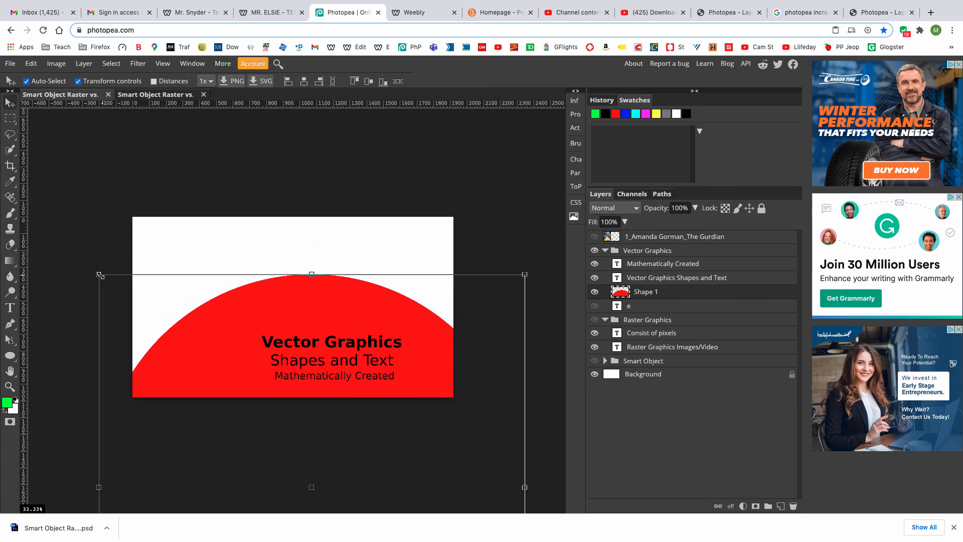
pyautogui.moveTo(99, 275); pyautogui.dragTo(343, 370)
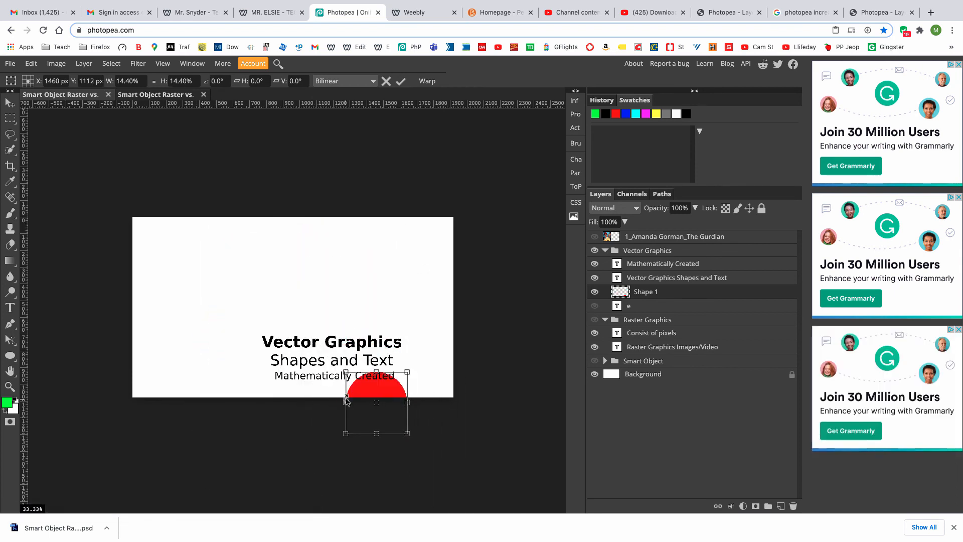
pyautogui.moveTo(390, 392); pyautogui.dragTo(224, 257)
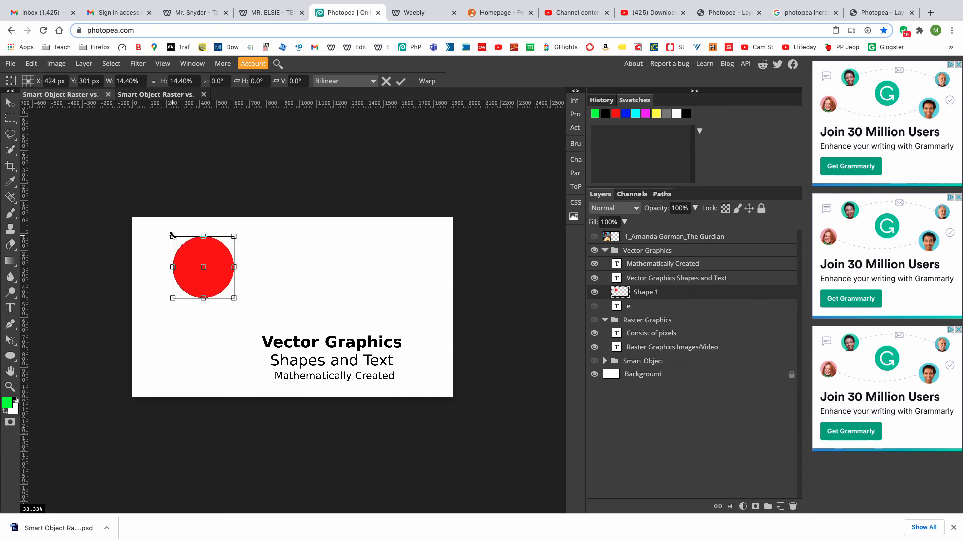
pyautogui.moveTo(172, 235); pyautogui.dragTo(185, 253)
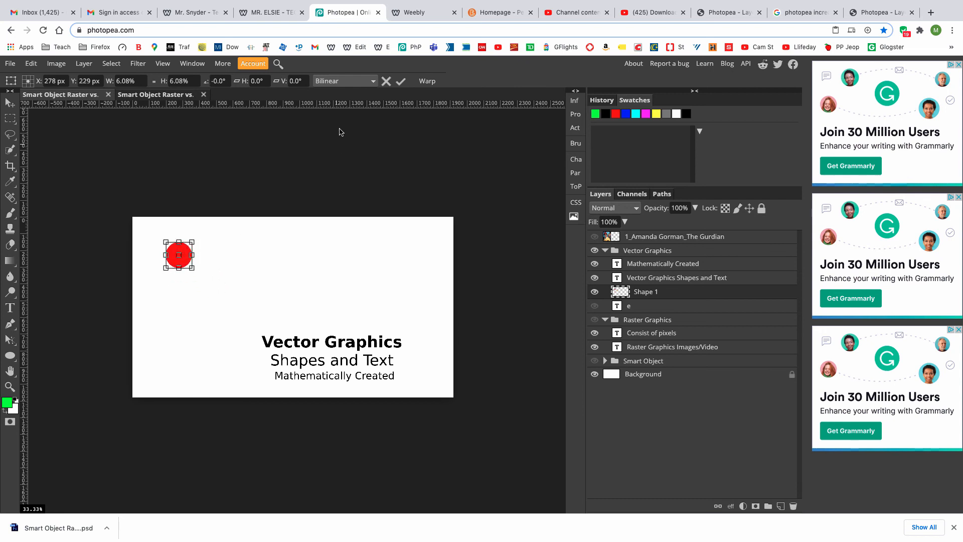
pyautogui.click(400, 81)
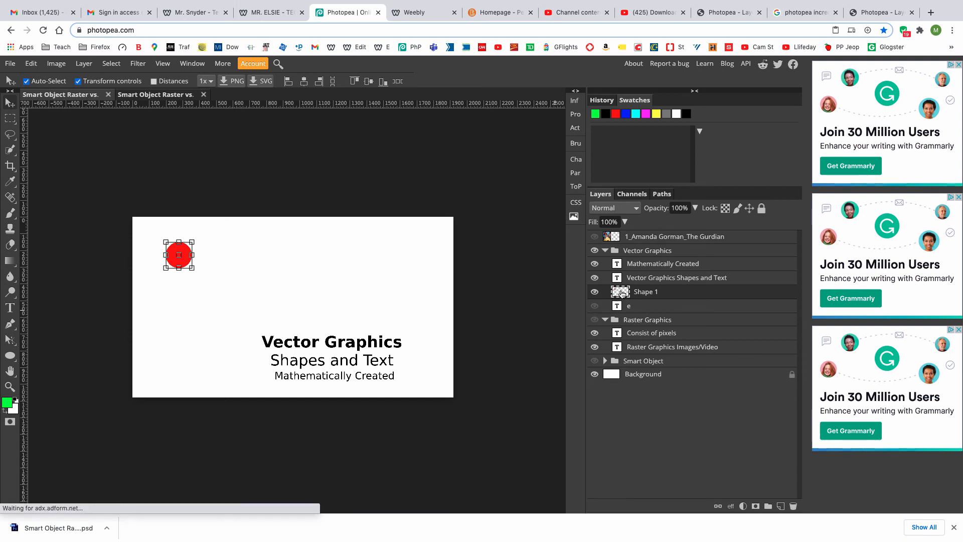
pyautogui.click(78, 82)
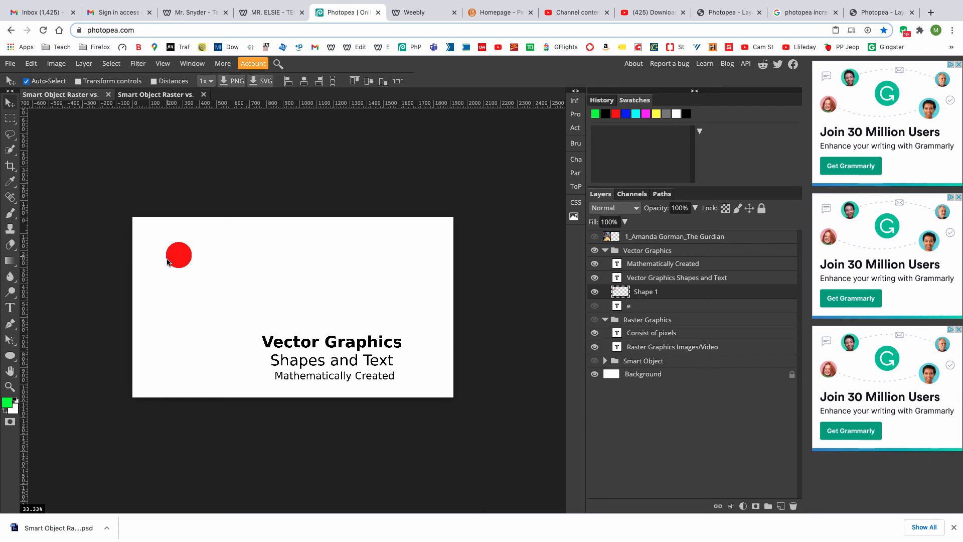
# - Scale the rasterized circle up to about 1608% and position it so its upper arc spans the canvas
pyautogui.click(77, 81)
pyautogui.moveTo(192, 269); pyautogui.dragTo(583, 502)
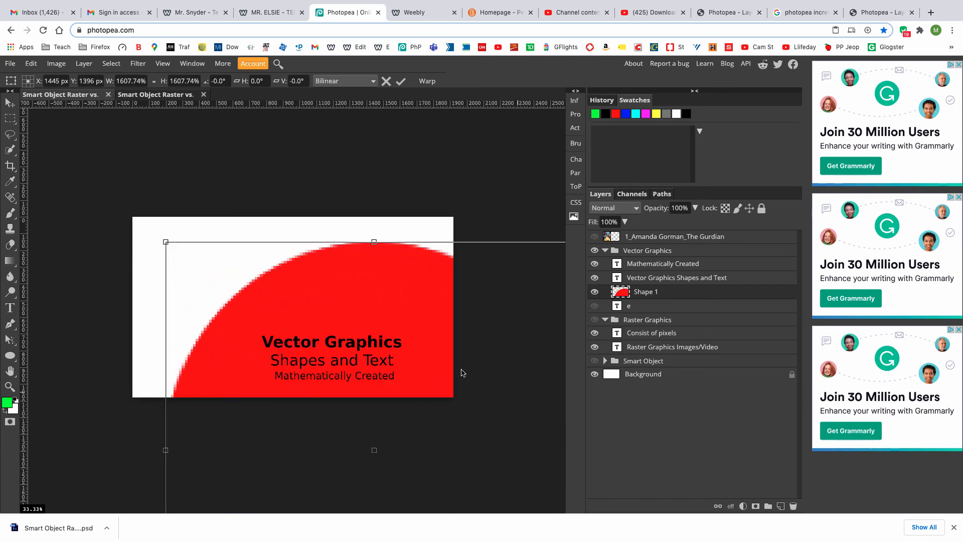
pyautogui.moveTo(462, 372); pyautogui.dragTo(428, 393)
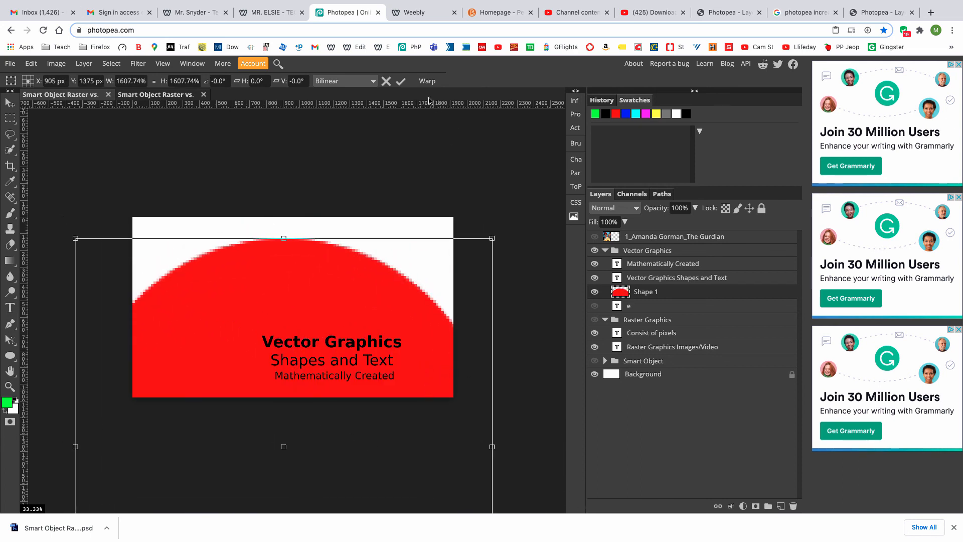
pyautogui.click(400, 82)
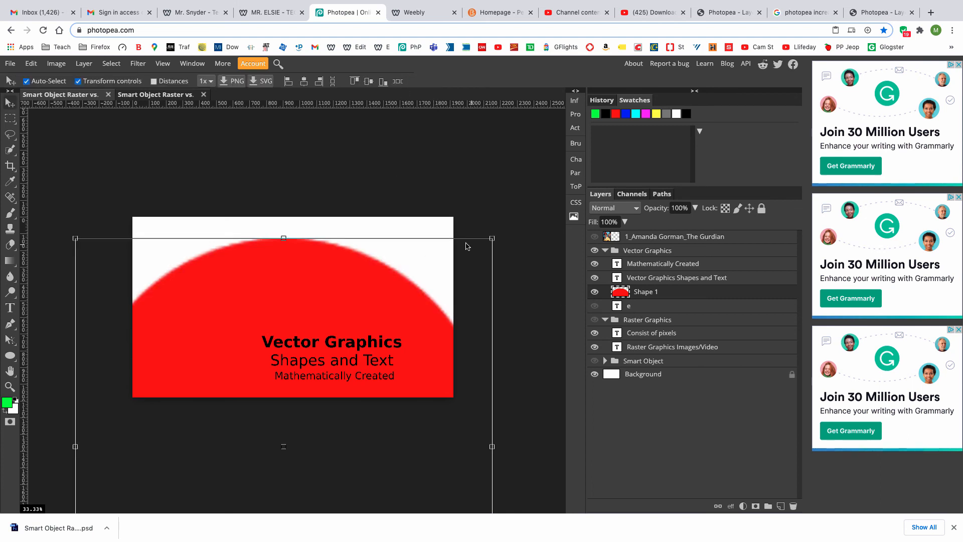
pyautogui.click(79, 82)
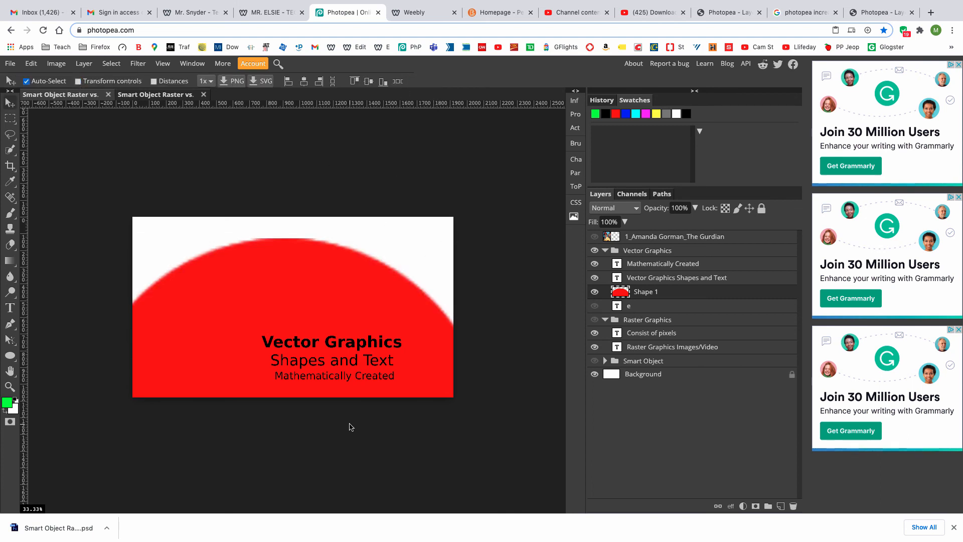
# - Compare the rasterized Shape 1 with the photo layer by checking both layers' Rasterize options and briefly showing the photo
pyautogui.rightClick(712, 294)
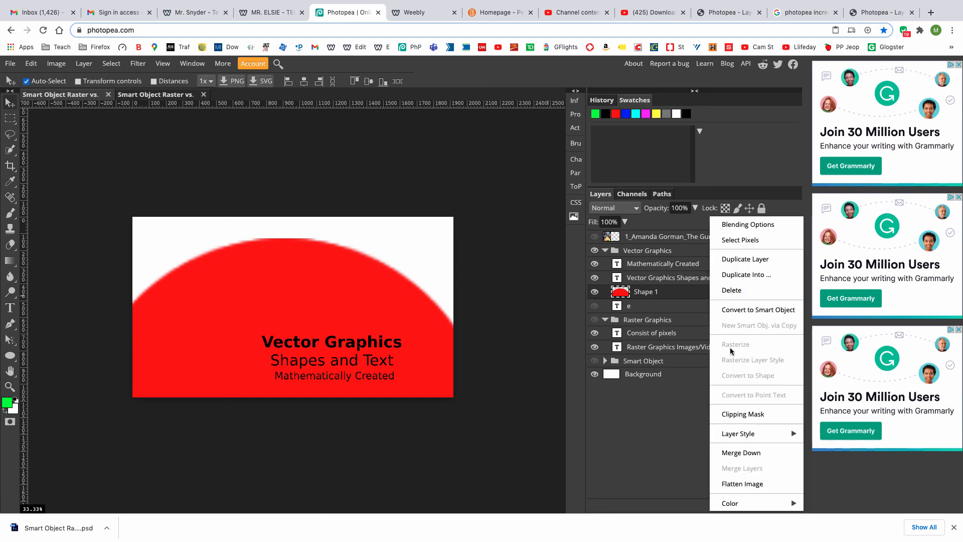
pyautogui.click(662, 434)
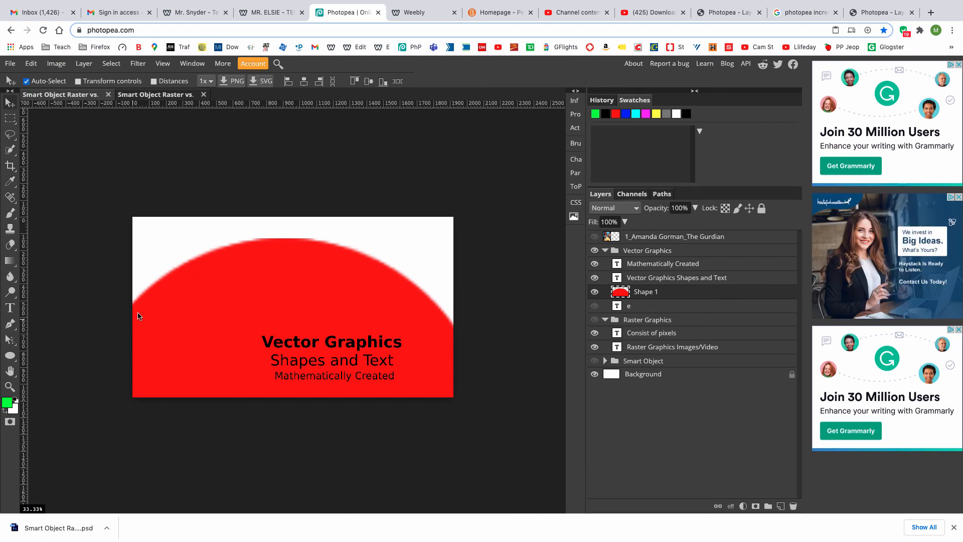
pyautogui.click(595, 237)
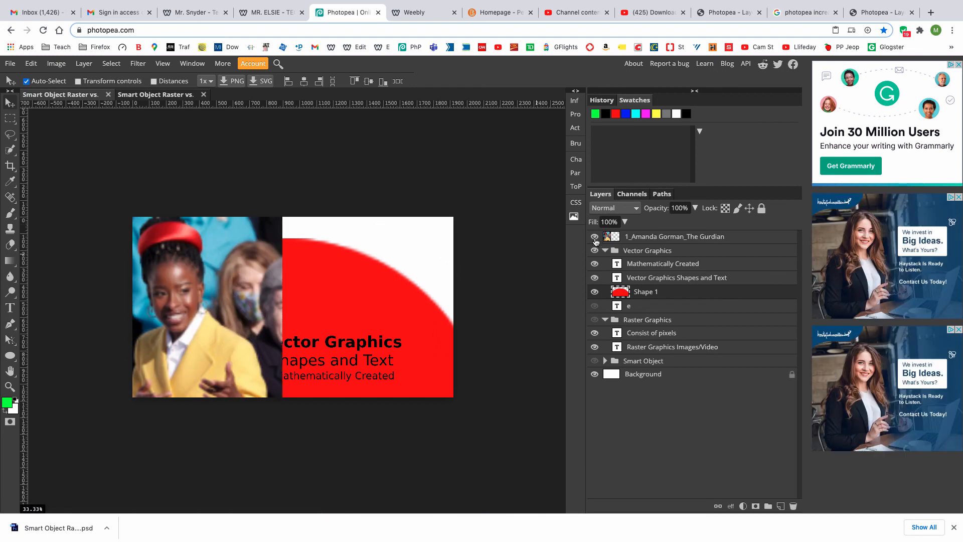
pyautogui.click(595, 237)
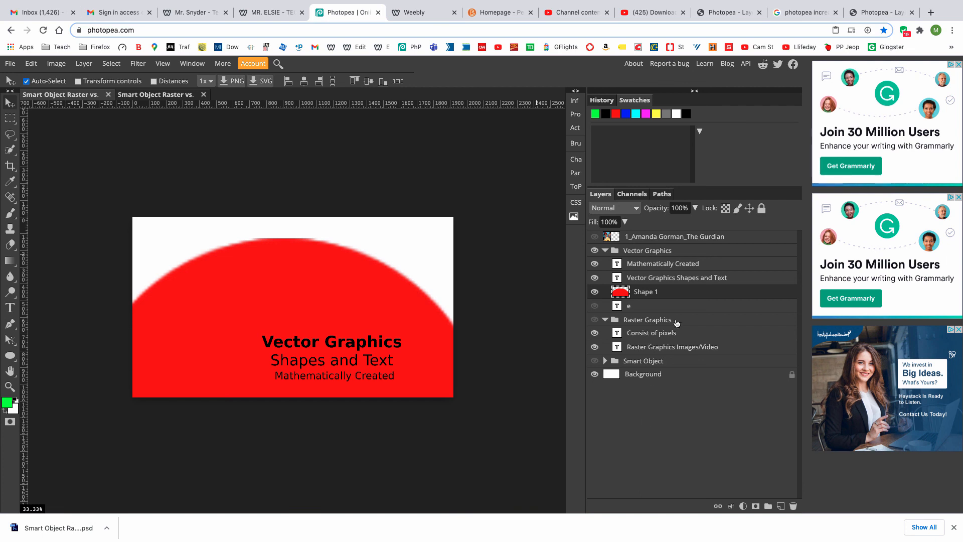
pyautogui.rightClick(665, 239)
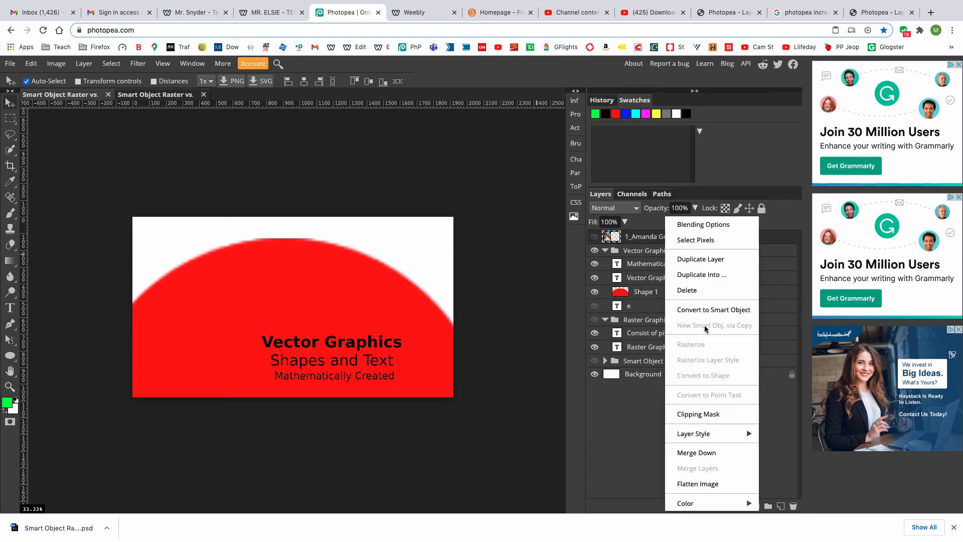
pyautogui.click(630, 444)
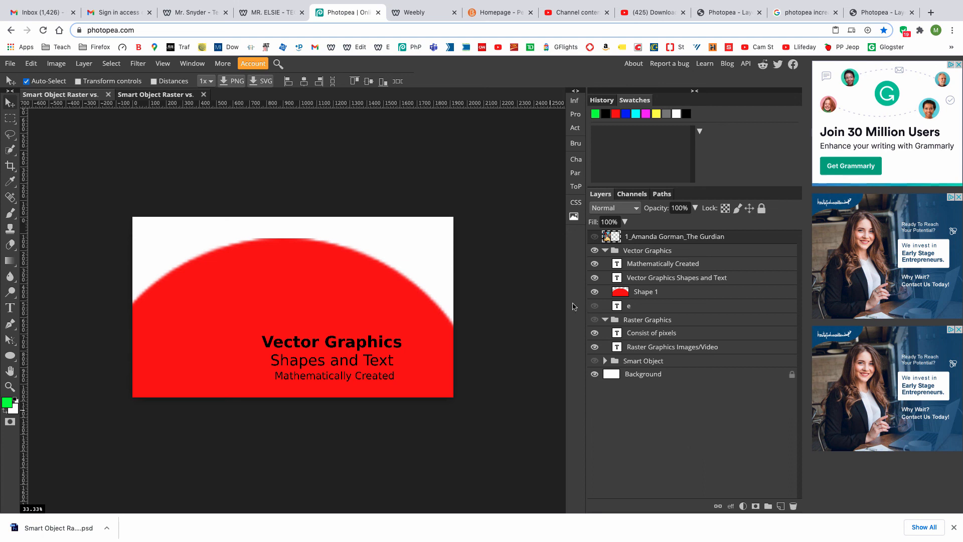
# - Hide the red Shape 1 layer and show the "e" text layer in the Vector Graphics group
pyautogui.click(595, 292)
pyautogui.click(594, 306)
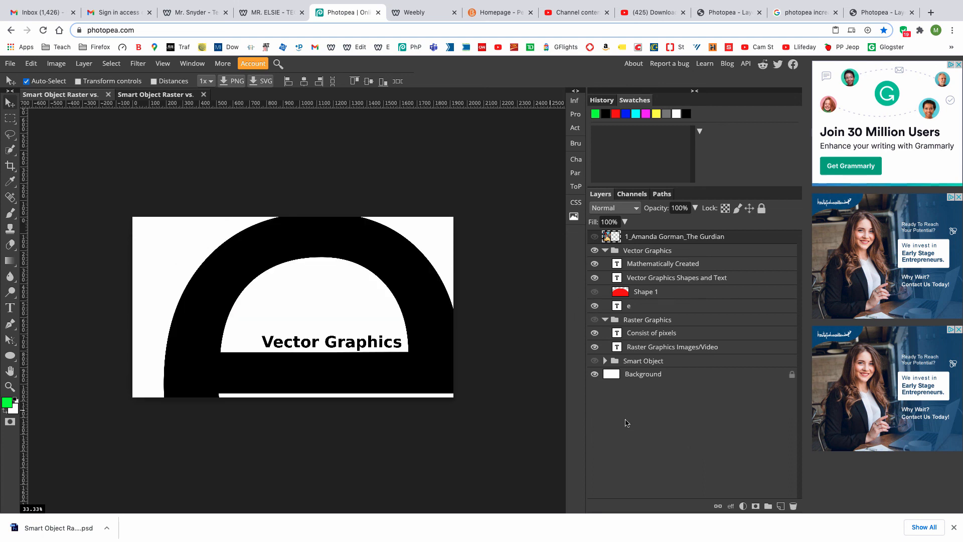